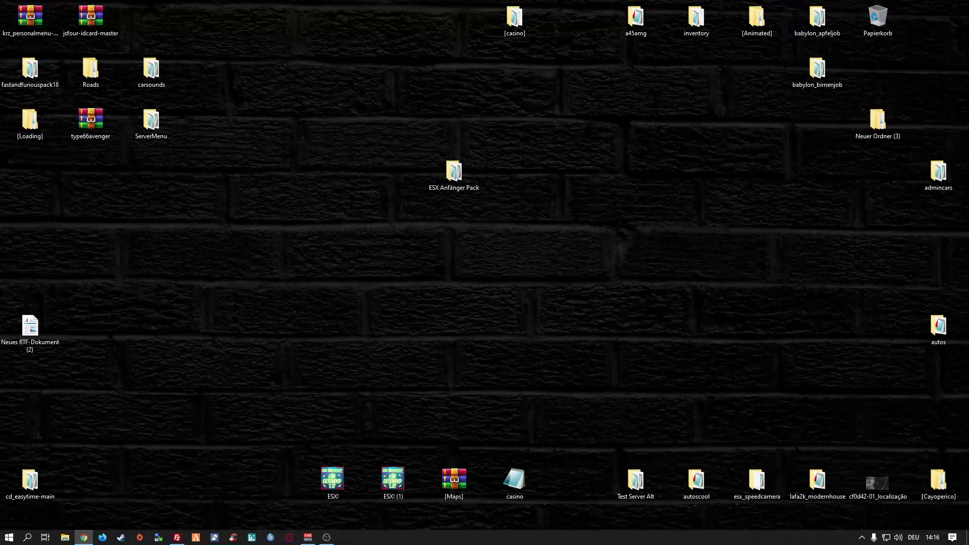
- Review the FiveM game server's overview page in the ZAP-Hosting web interface, including its status, resource usage and navigation entries
click(84, 537)
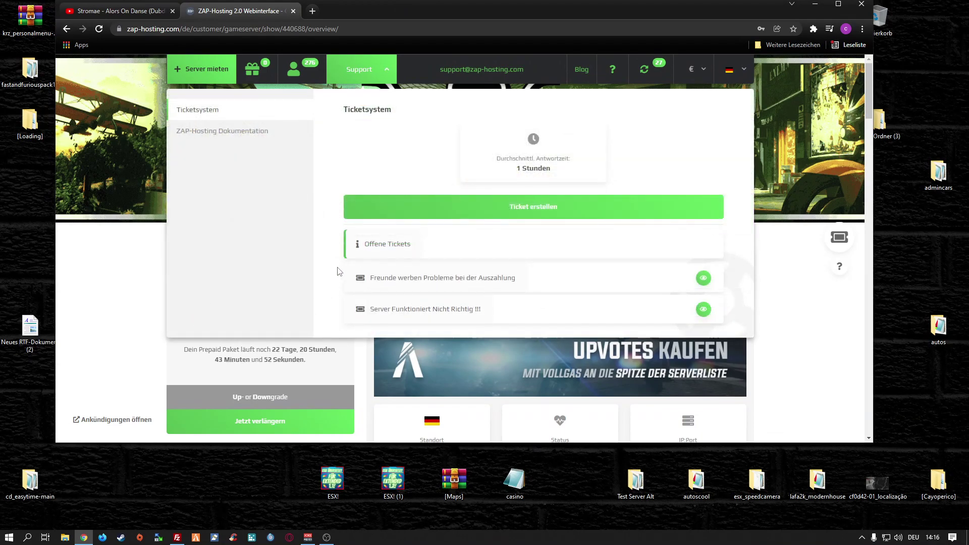
scroll(384, 171, down, 7)
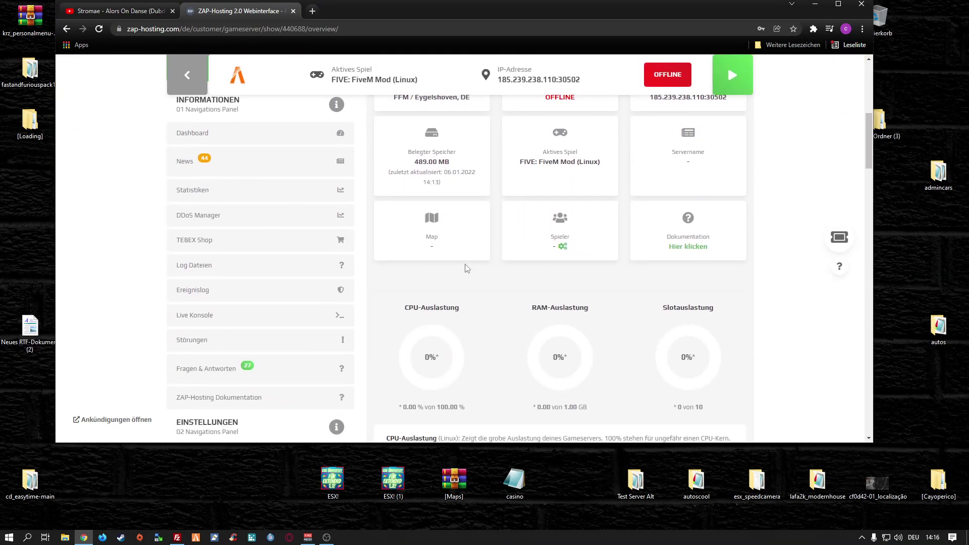
scroll(468, 269, up, 3)
scroll(402, 303, down, 3)
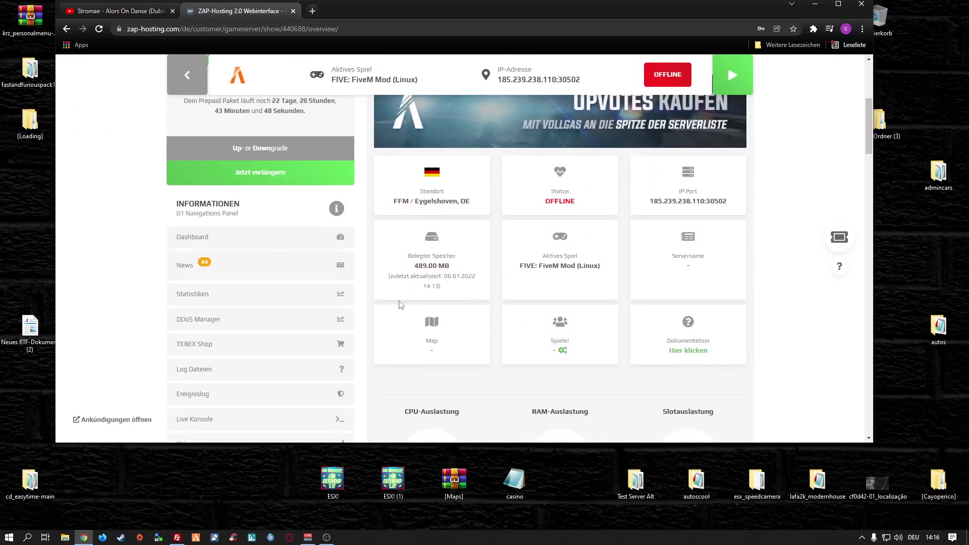
scroll(160, 310, down, 2)
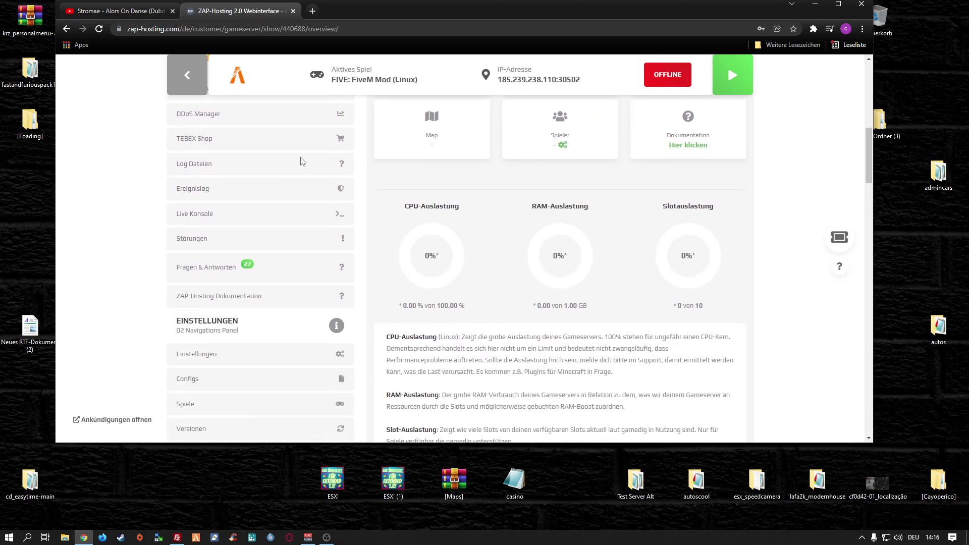
scroll(224, 227, down, 1)
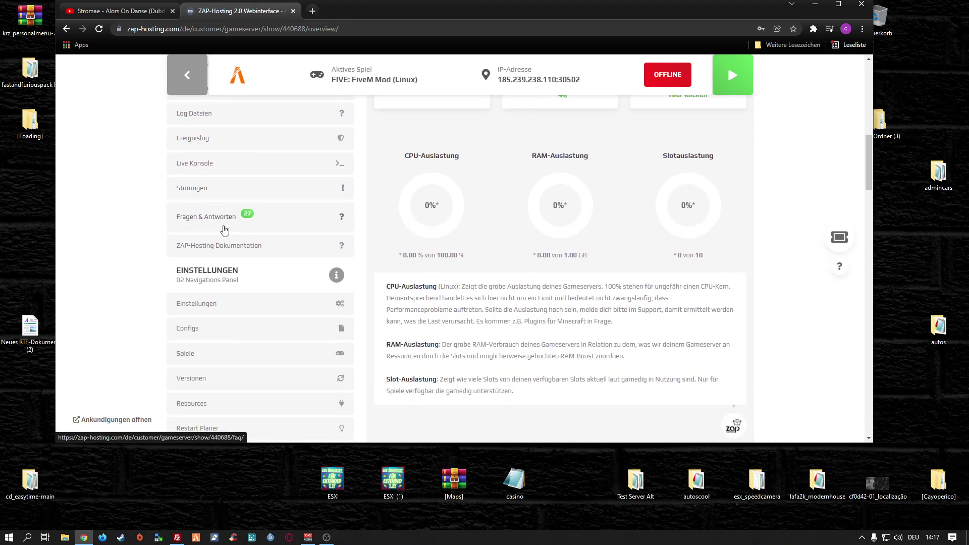
scroll(167, 222, up, 3)
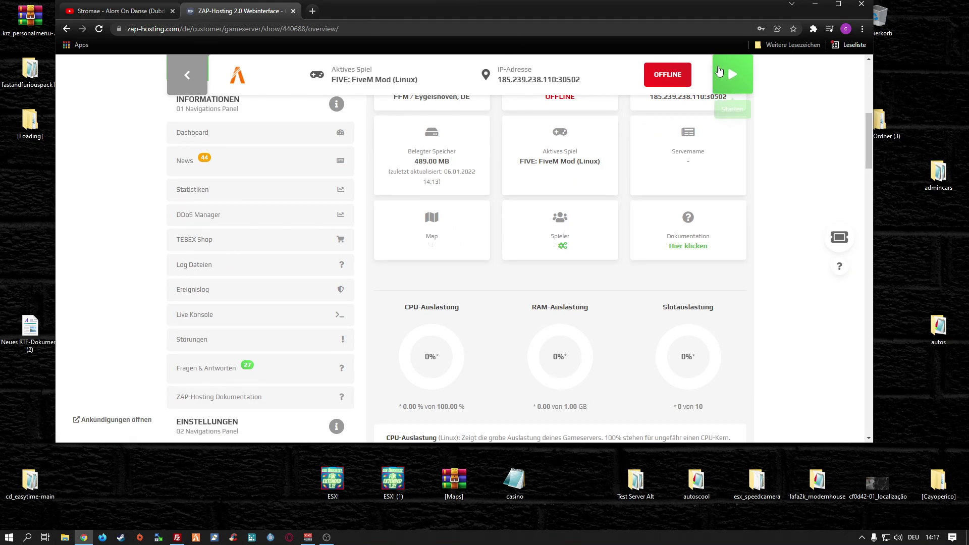
- Switch to FileZilla and open the server's server-data folder, checking the contents of its resources subfolder
drag(349, 11, 968, 55)
click(177, 538)
drag(968, 109, 472, 10)
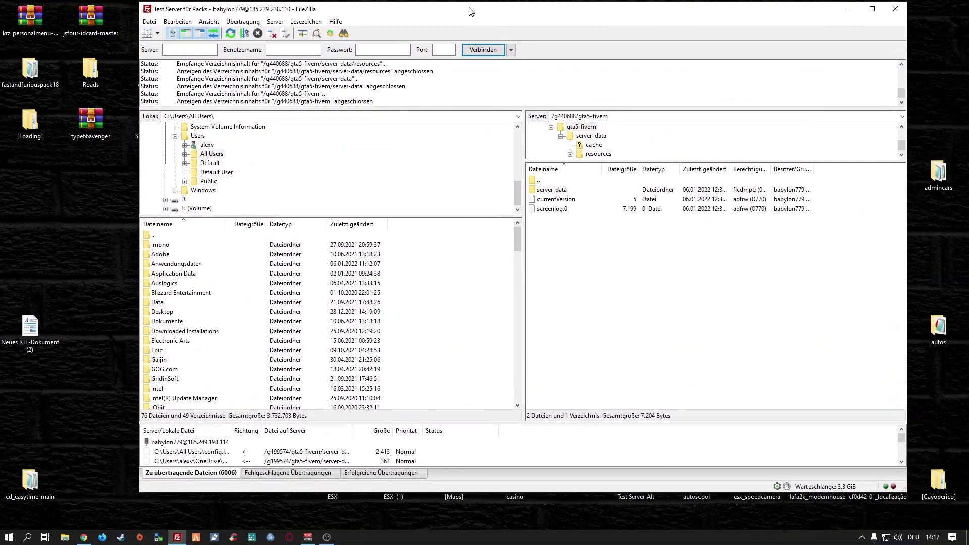
double_click(567, 194)
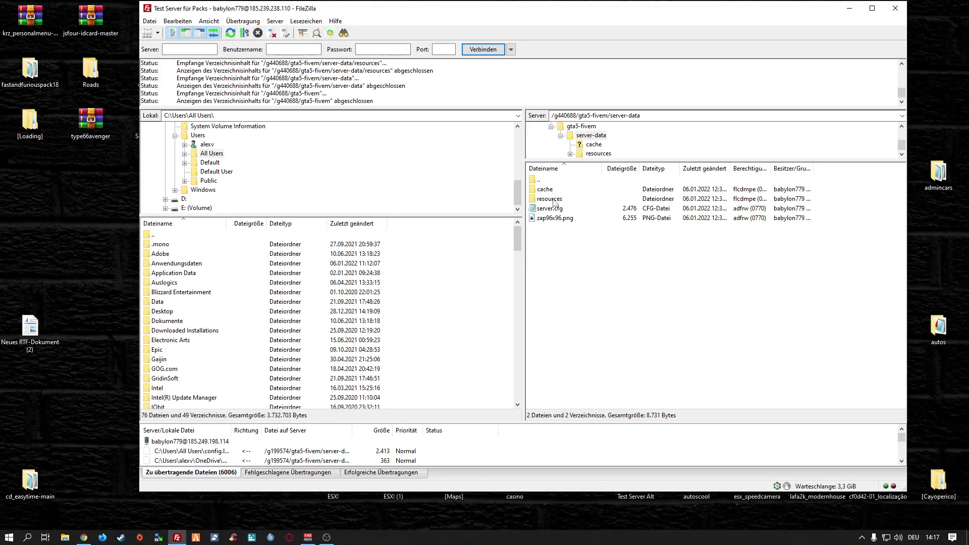
double_click(550, 199)
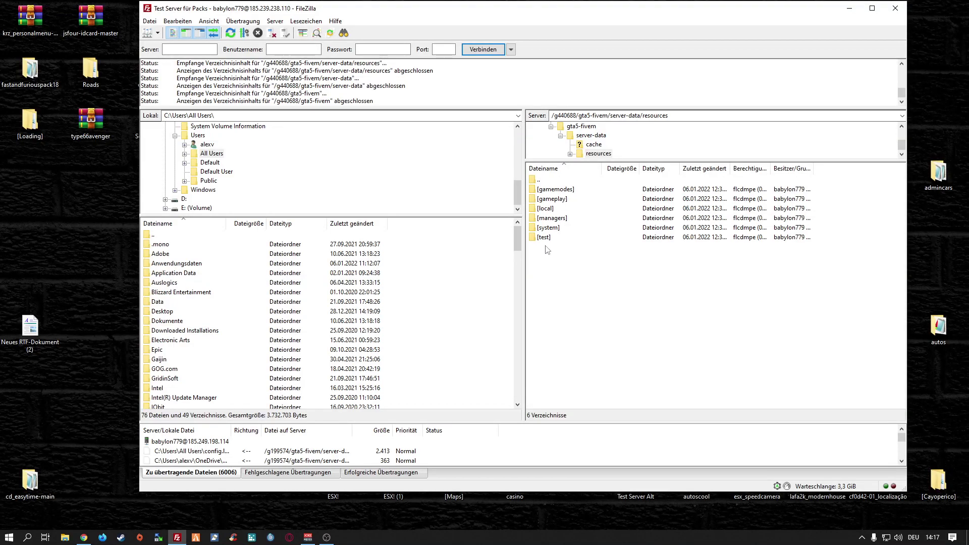
double_click(547, 181)
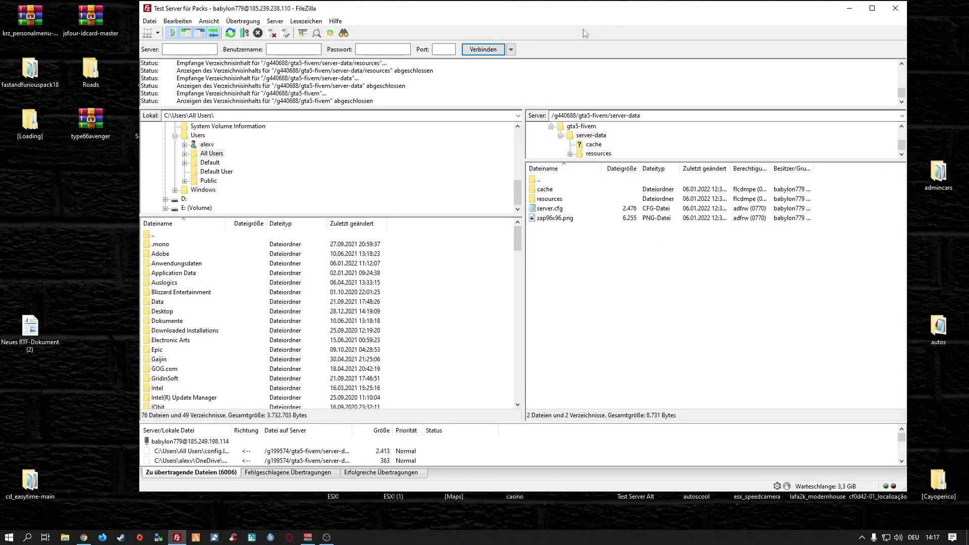
- Move the ESX Anfänger Pack folder to a free spot on the desktop beside FileZilla and open its resources folder
drag(587, 17, 624, 278)
drag(454, 173, 29, 217)
drag(426, 277, 414, 31)
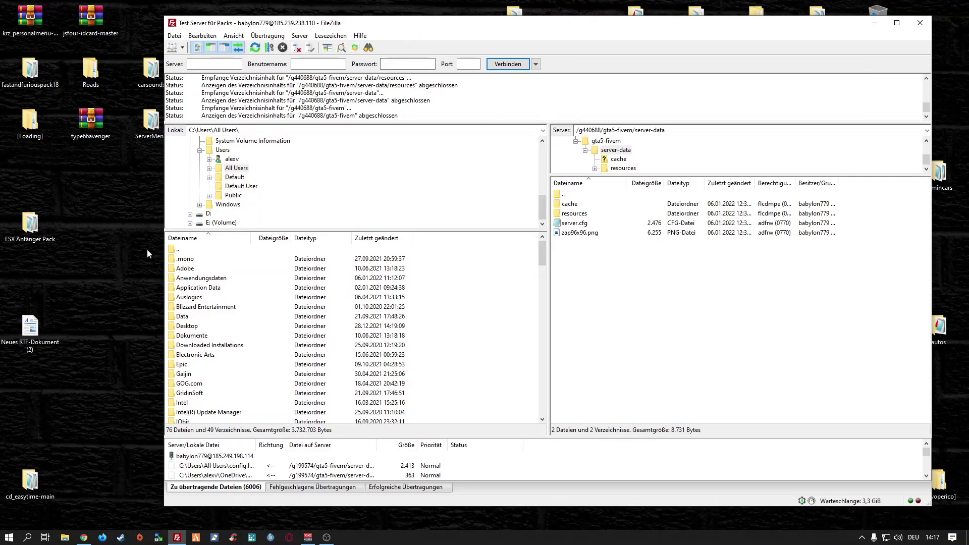
double_click(30, 222)
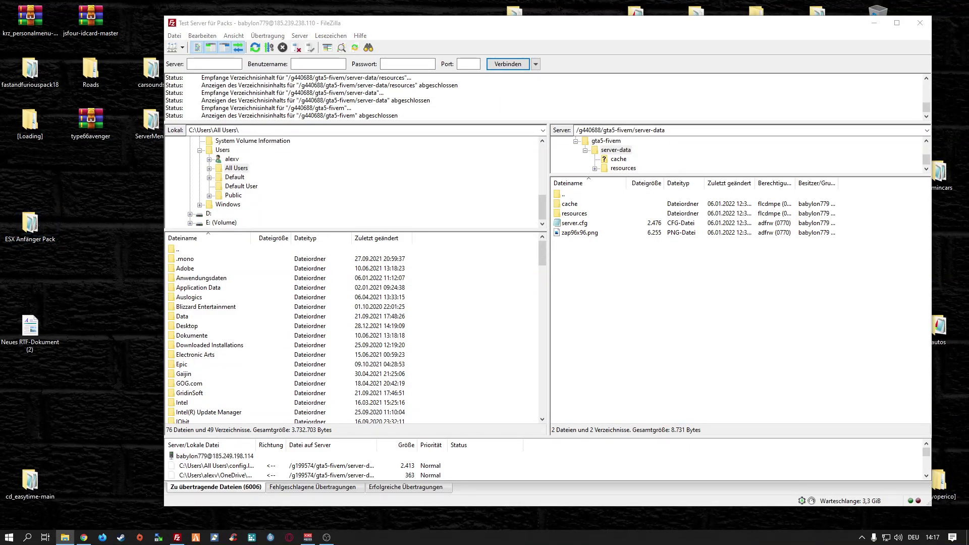
drag(407, 74, 170, 36)
double_click(147, 95)
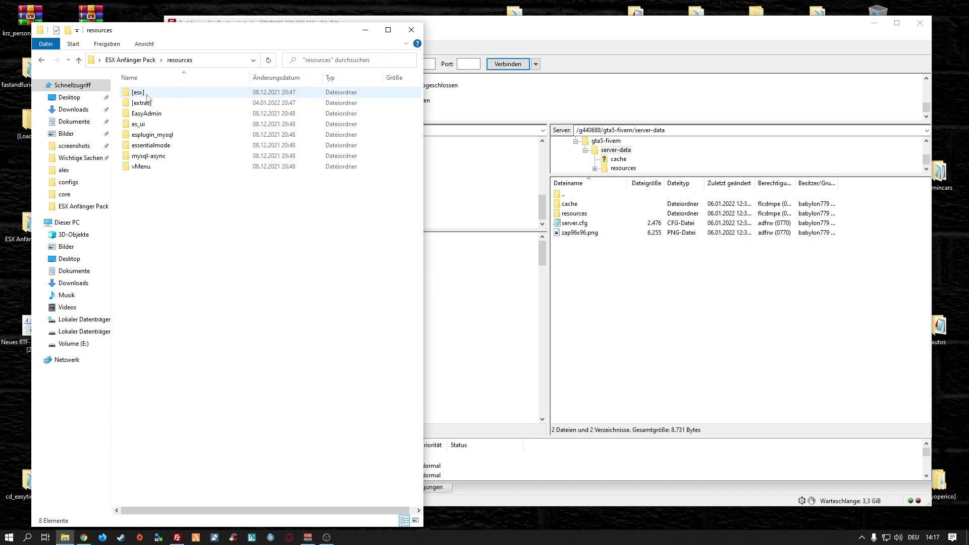
- Upload all eight folders from the pack's resources folder into server-data/resources on the server
drag(143, 193, 163, 93)
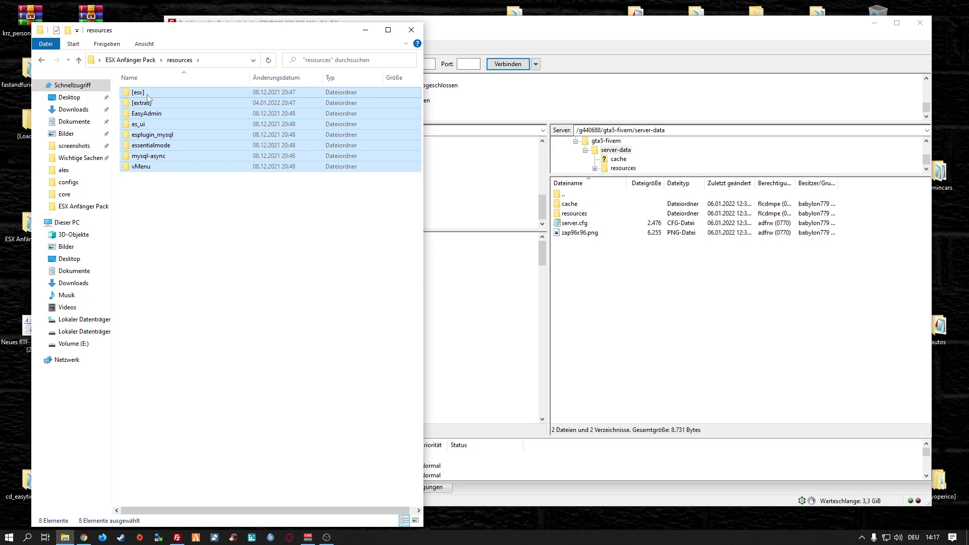
drag(232, 159, 181, 90)
double_click(580, 214)
drag(546, 22, 667, 19)
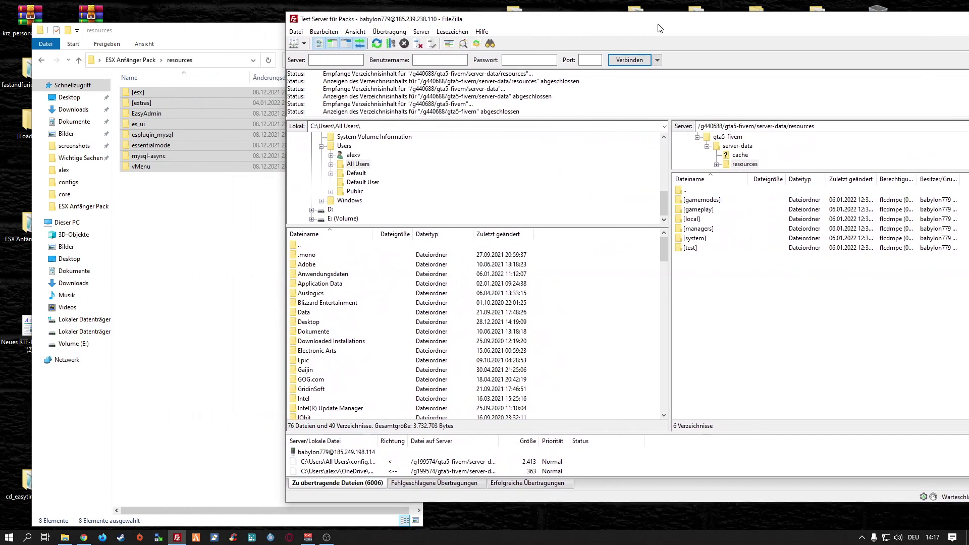
click(158, 203)
drag(158, 203, 740, 314)
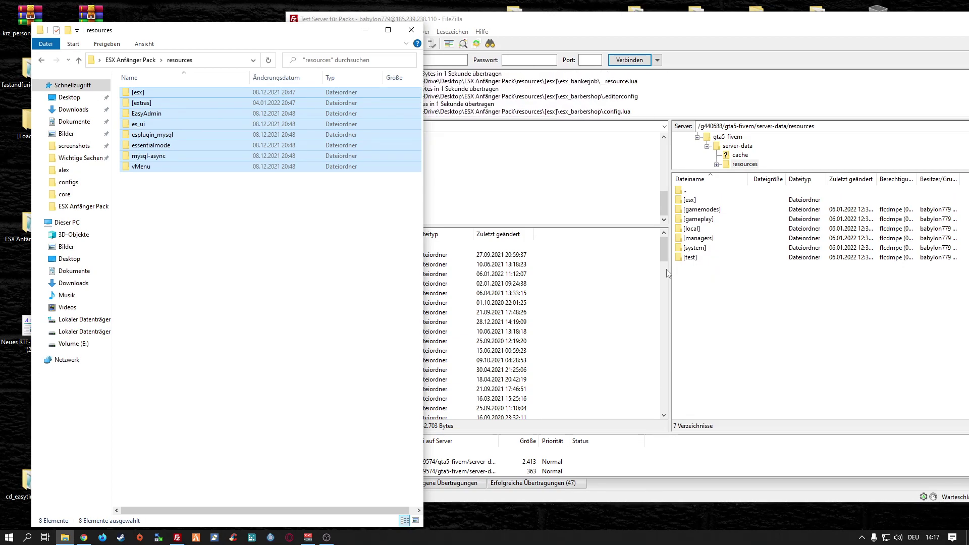
click(627, 23)
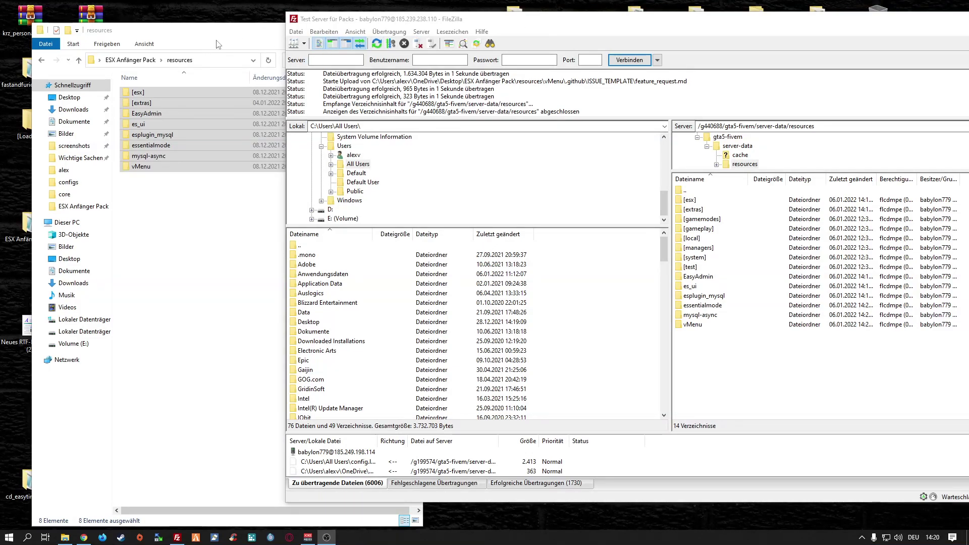
- Return to the pack's main folder and download the original server.cfg from the server's server-data folder to the desktop
click(89, 73)
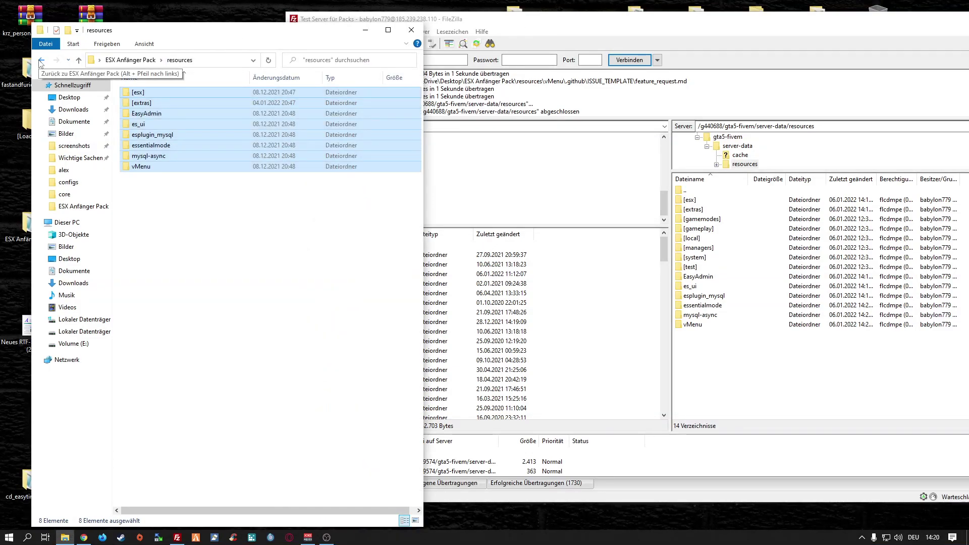
click(41, 61)
click(193, 195)
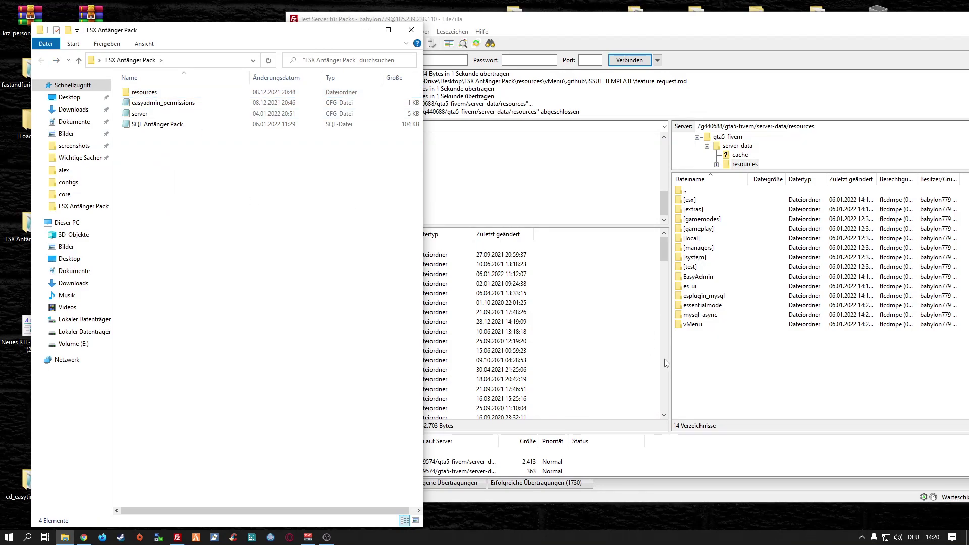
double_click(712, 192)
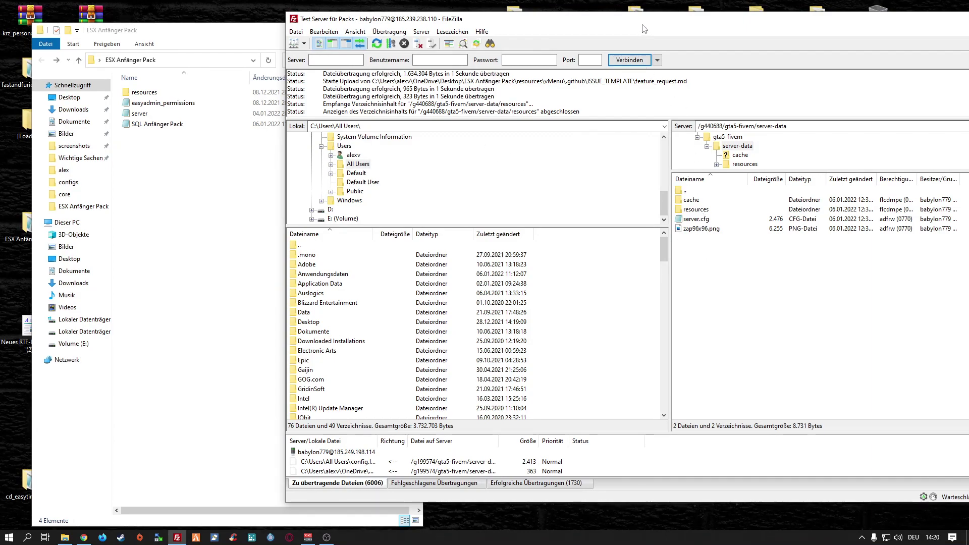
drag(644, 29, 633, 104)
drag(683, 294, 565, 62)
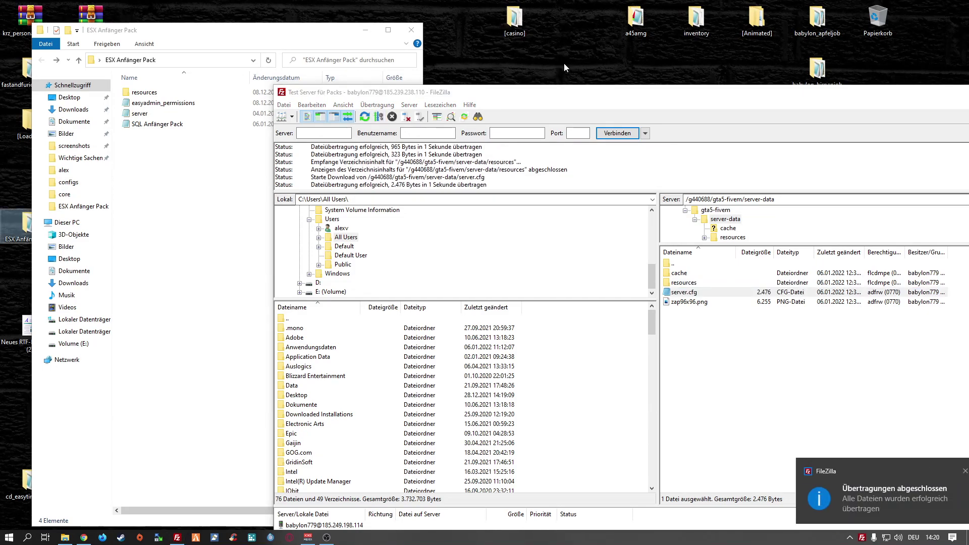
drag(664, 93, 729, 45)
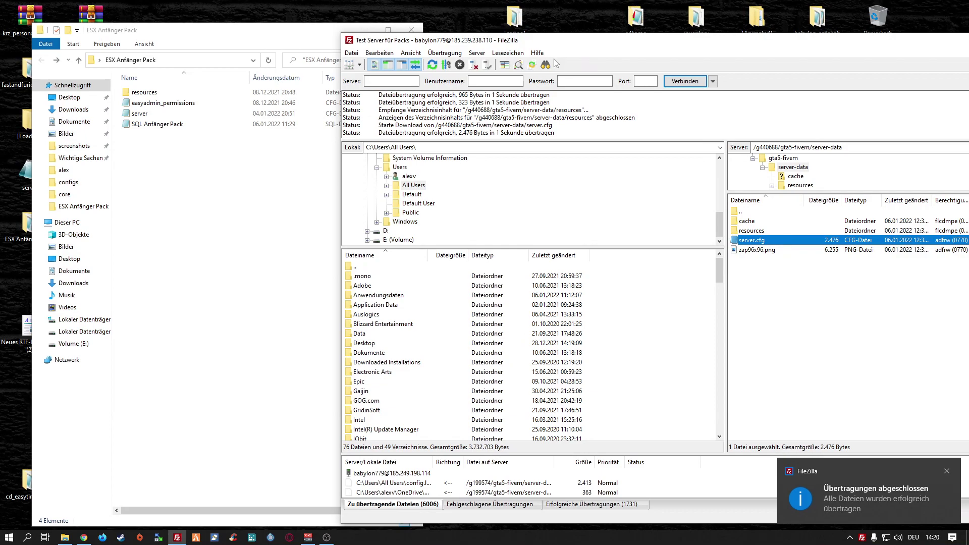
- Upload the pack's easyadmin_permissions and server CFG files to server-data, overwriting the existing server.cfg
click(147, 36)
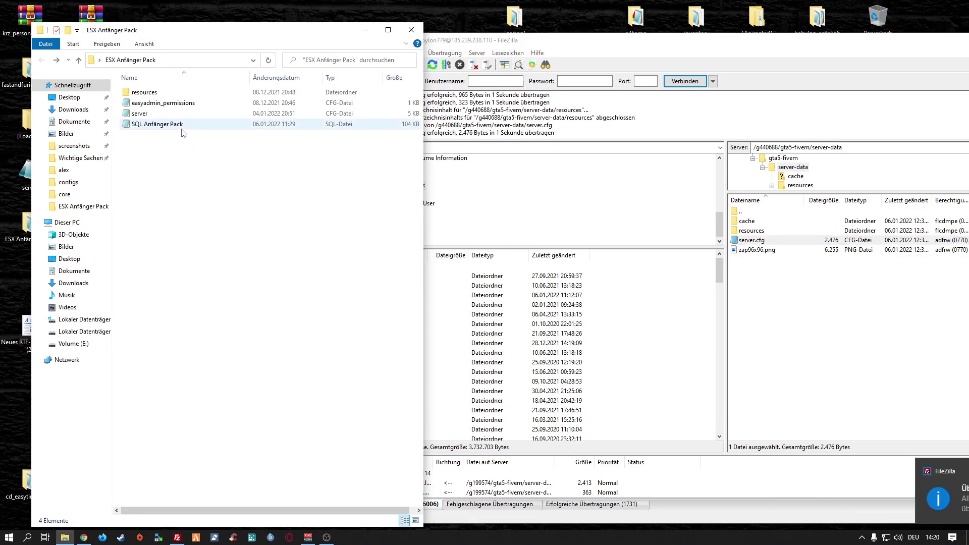
click(160, 105)
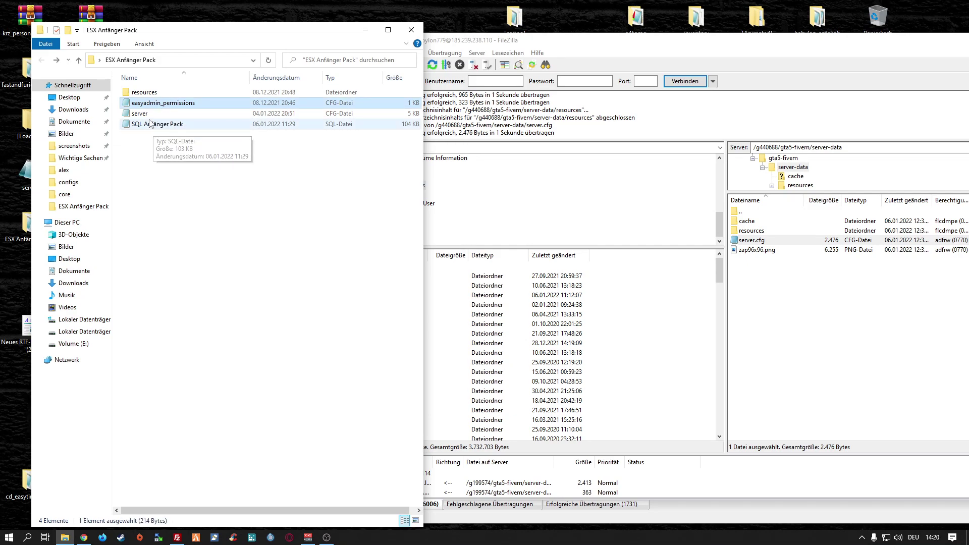
ctrl+click(146, 114)
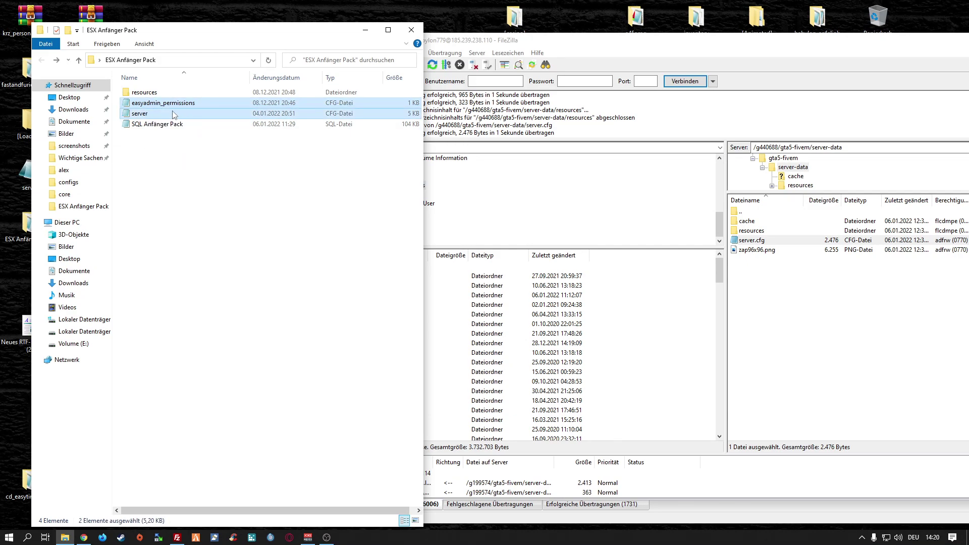
drag(155, 109, 800, 333)
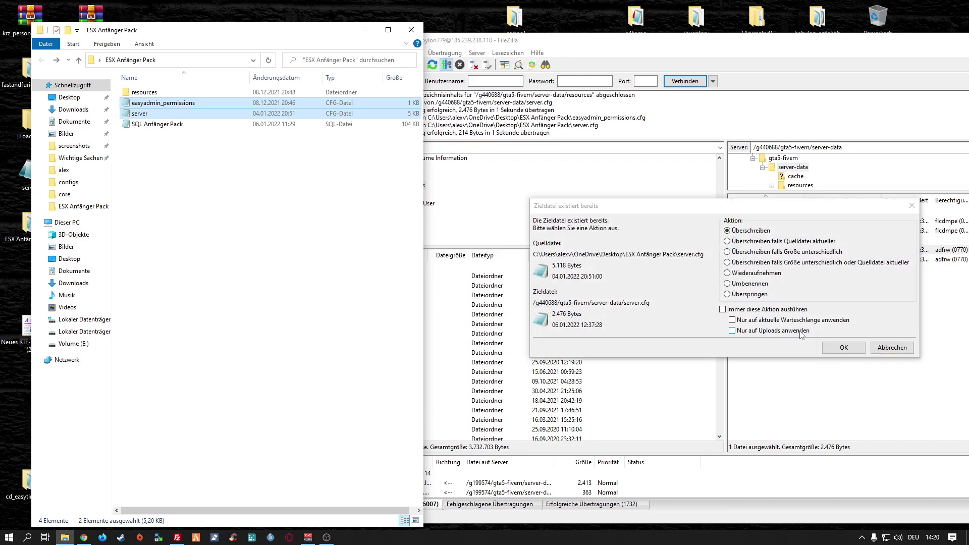
click(837, 349)
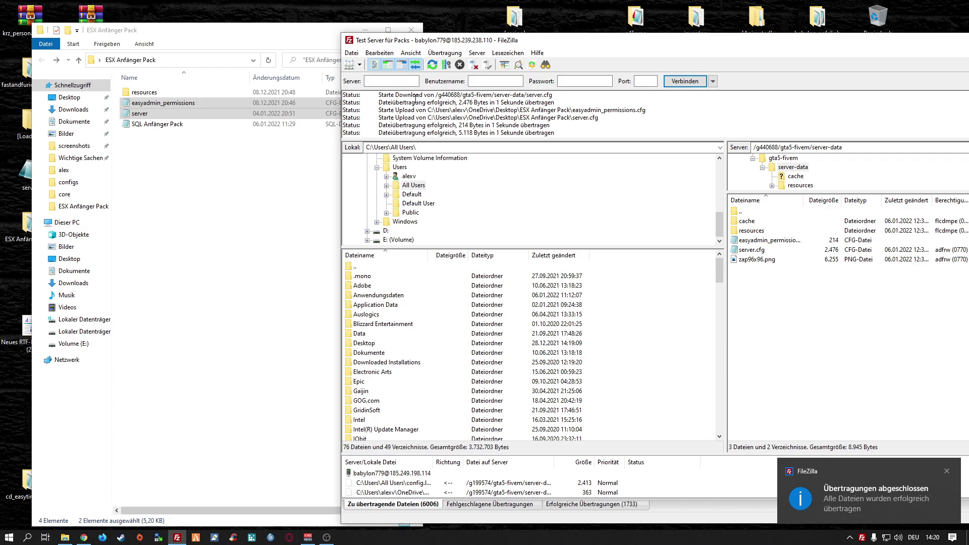
- Minimize the pack folder window, open the original server.cfg saved on the desktop, and narrow its editor window to reveal FileZilla
click(290, 41)
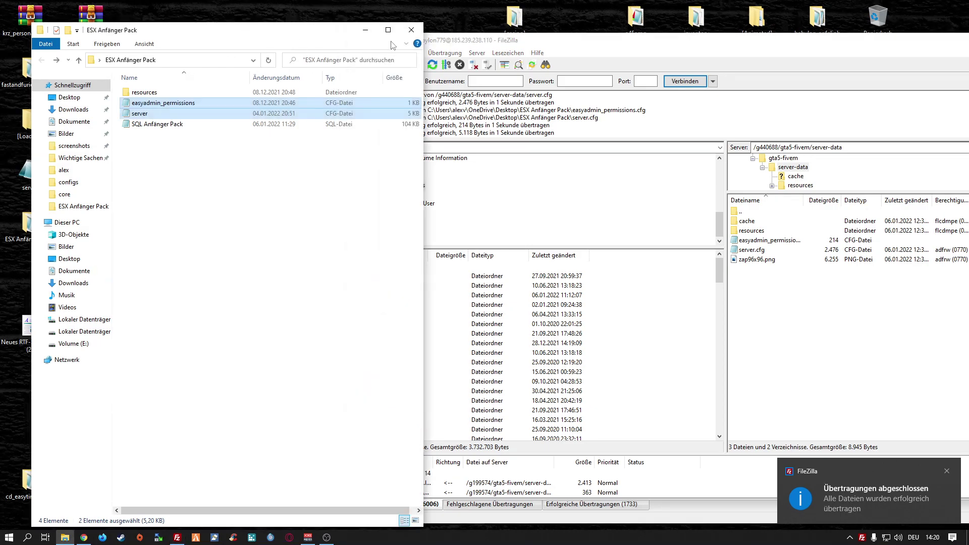
click(366, 30)
double_click(30, 172)
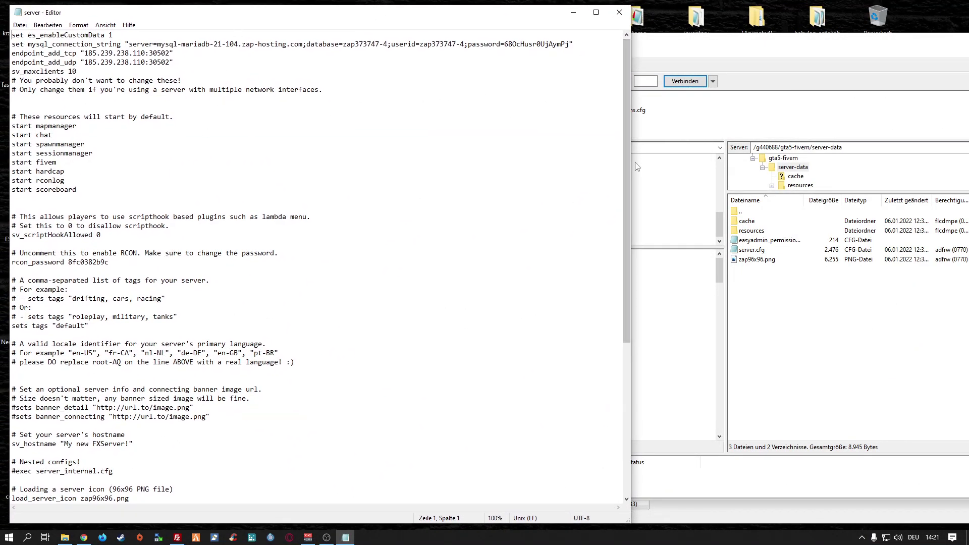
drag(631, 162, 335, 161)
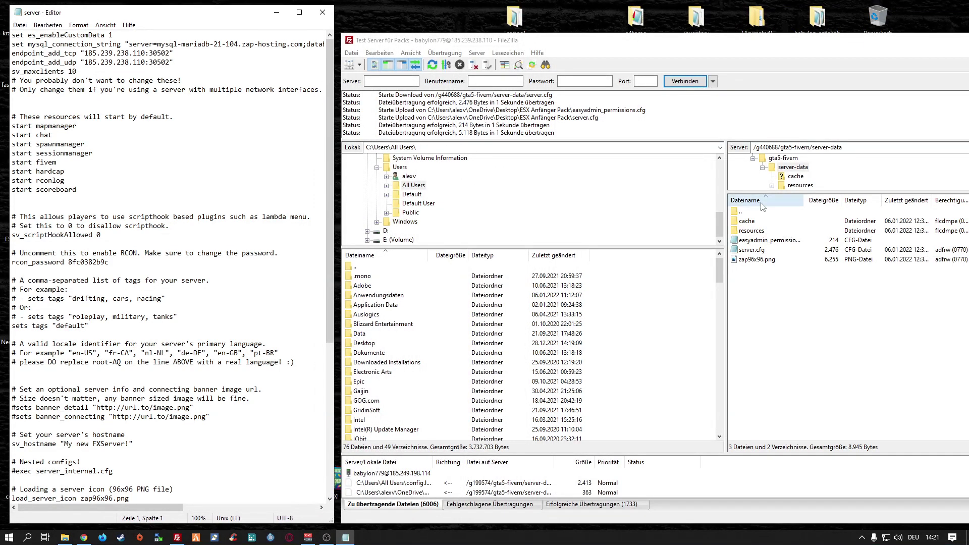
- Open the newly uploaded server.cfg from the server for editing and place it beside the original file
right_click(752, 251)
click(785, 277)
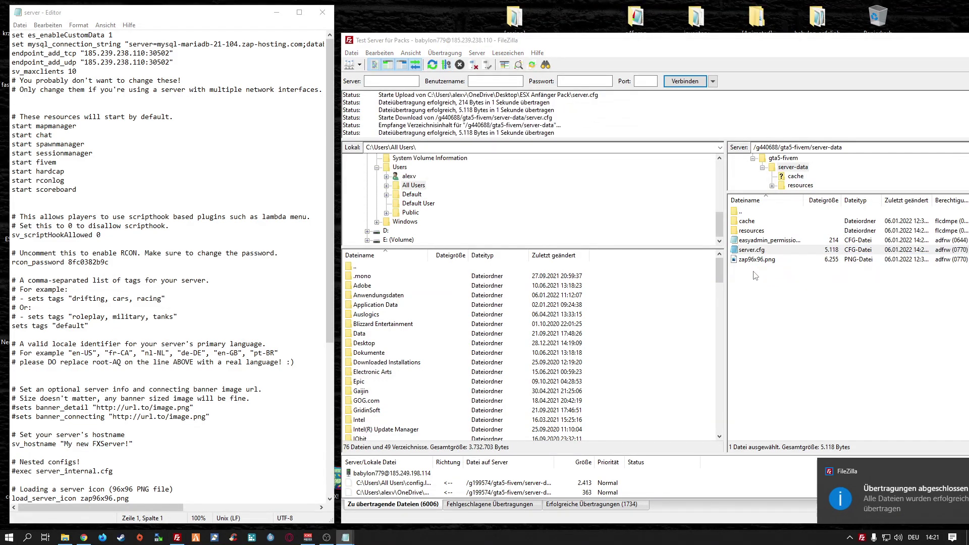
drag(632, 55, 505, 14)
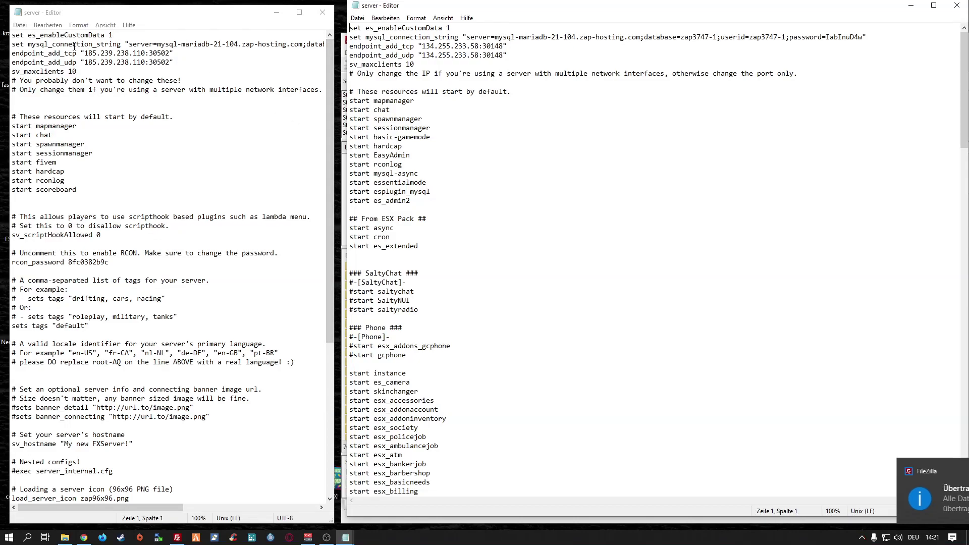
- Copy the MySQL connection string line and both endpoint lines (TCP and UDP) from the original server.cfg
drag(175, 63, 18, 45)
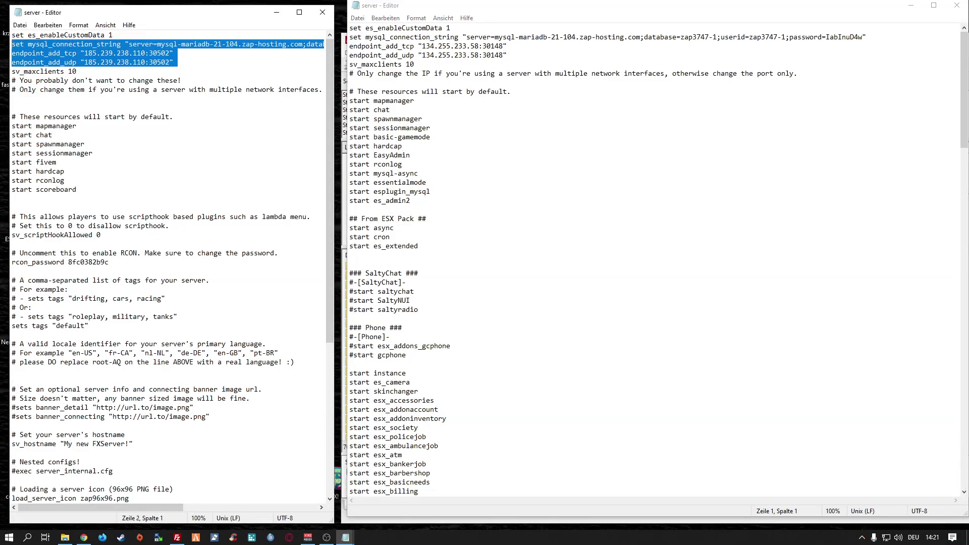
right_click(46, 52)
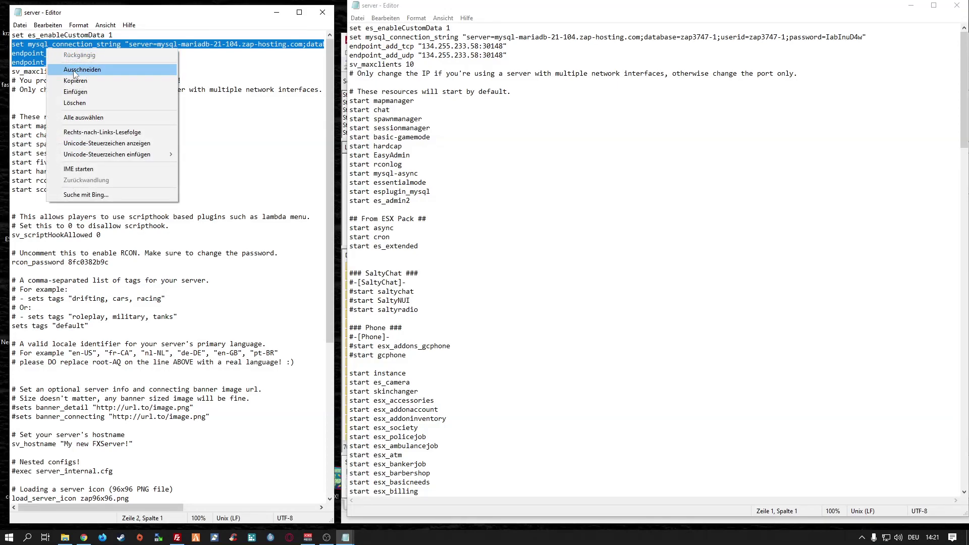
click(75, 81)
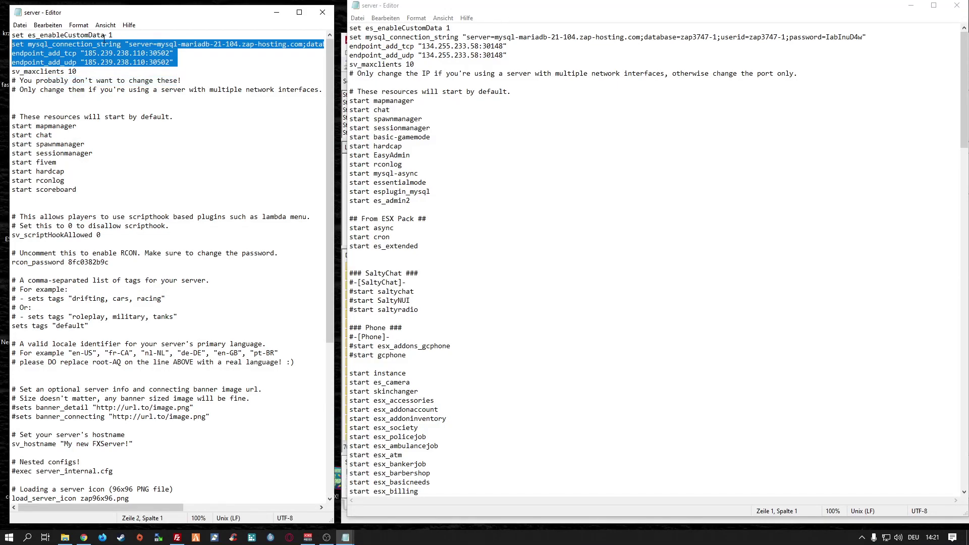
- Replace the MySQL connection string and both endpoint lines in the new server.cfg with the copied original lines, including the database password
click(513, 55)
drag(513, 55, 350, 37)
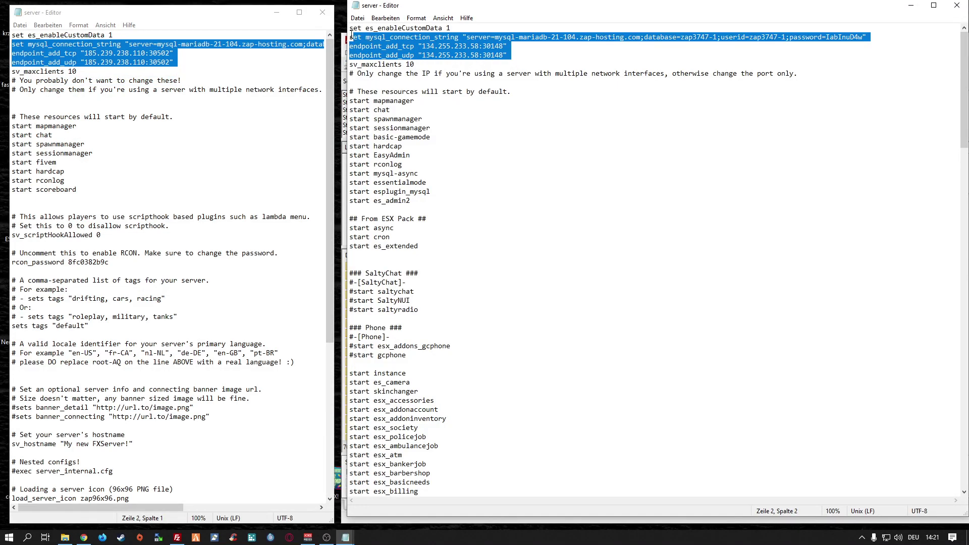
key(ctrl+v)
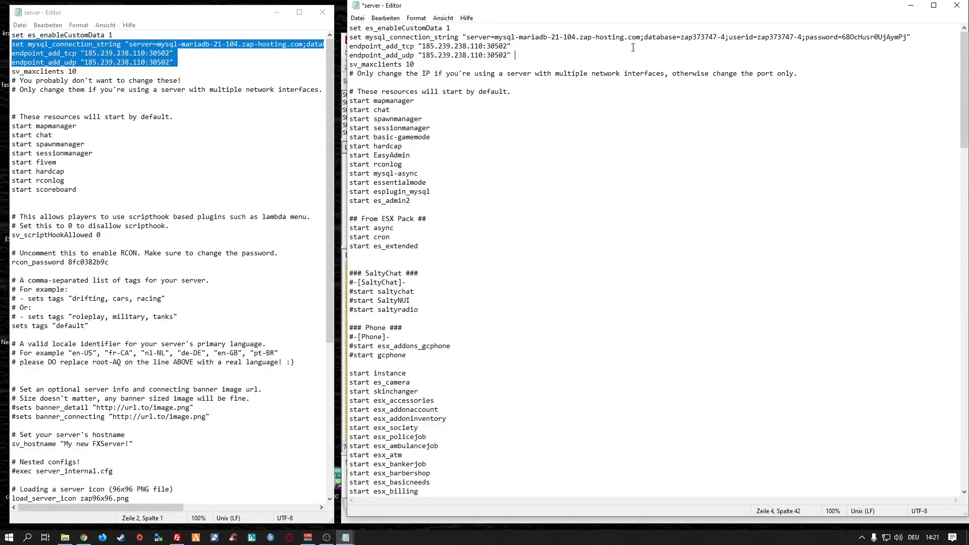
drag(681, 38, 713, 39)
- Examine the remaining settings in the original server.cfg and the new one, from the resource start lines through the hostname and admin sections
click(188, 56)
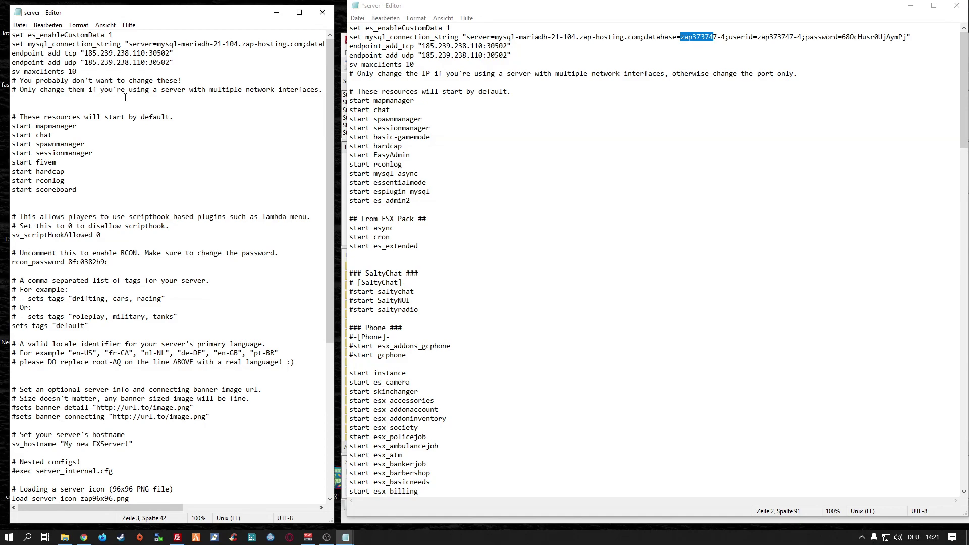
scroll(107, 84, down, 2)
scroll(72, 95, up, 1)
scroll(72, 96, up, 1)
scroll(90, 218, down, 5)
scroll(89, 218, down, 4)
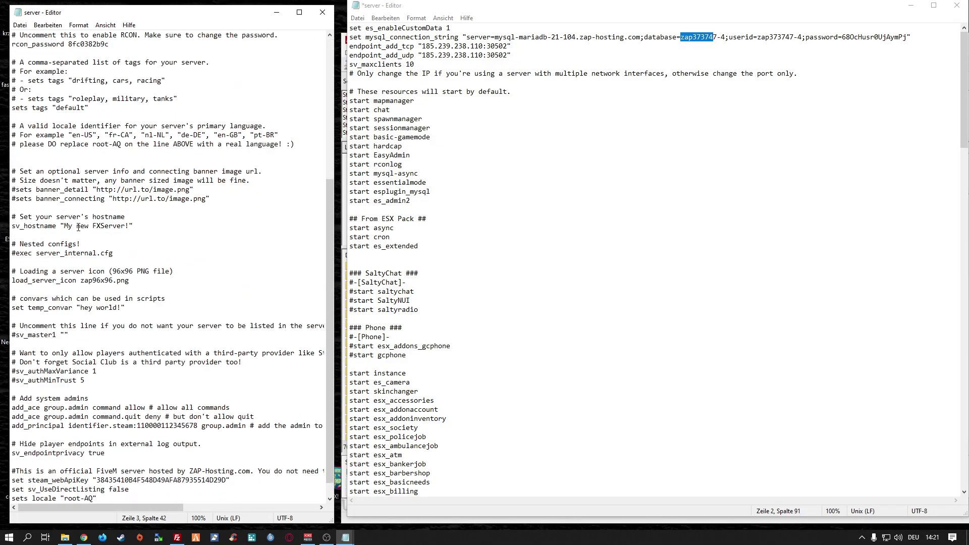
scroll(439, 345, down, 8)
scroll(439, 344, down, 20)
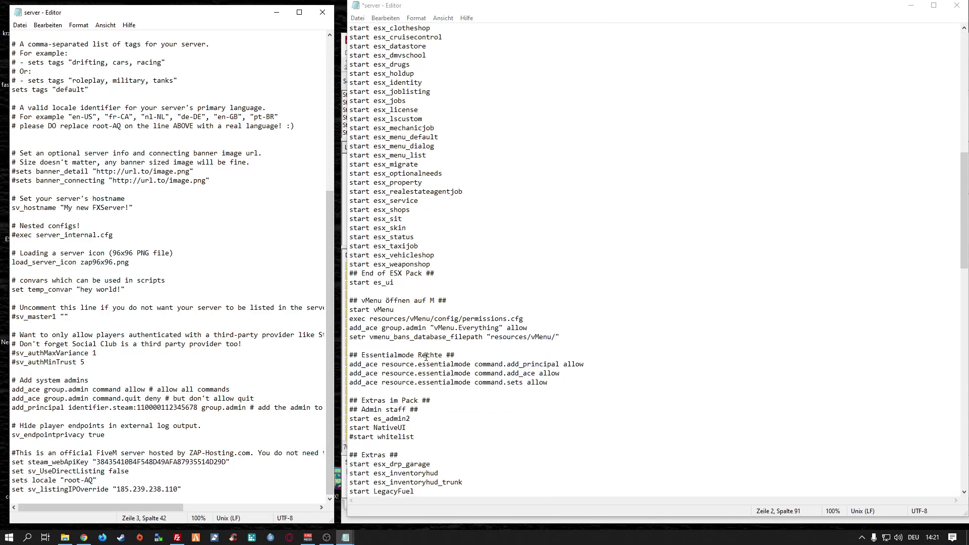
scroll(432, 399, down, 2)
scroll(427, 353, up, 8)
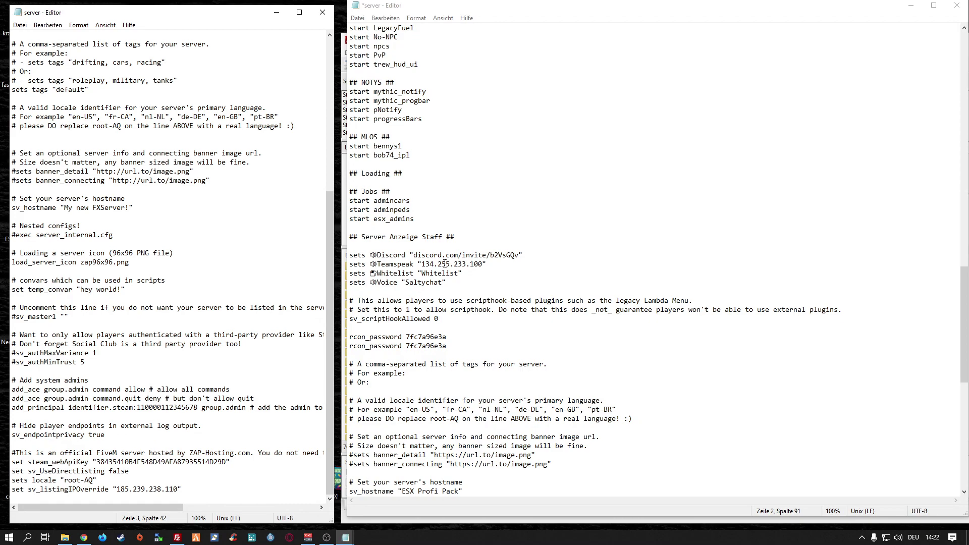
scroll(418, 284, down, 10)
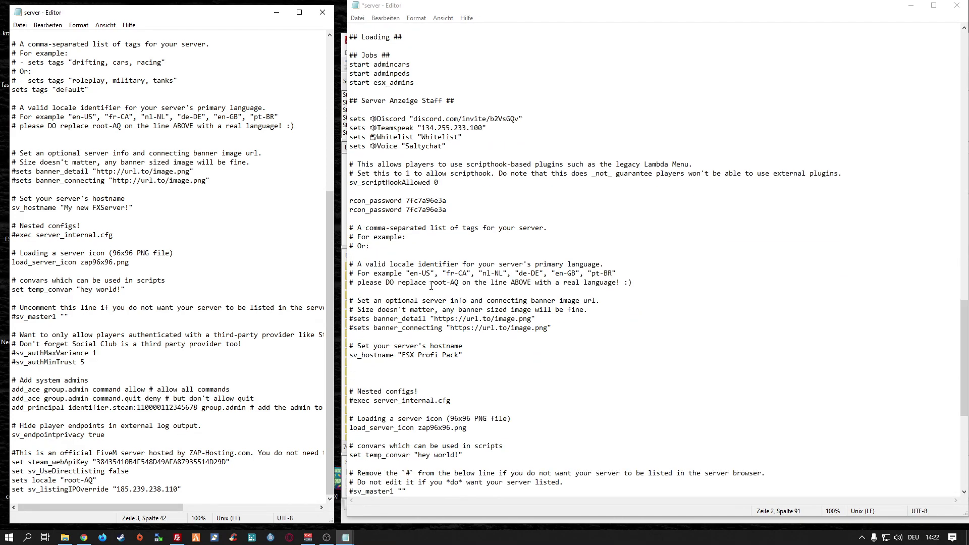
scroll(461, 211, down, 2)
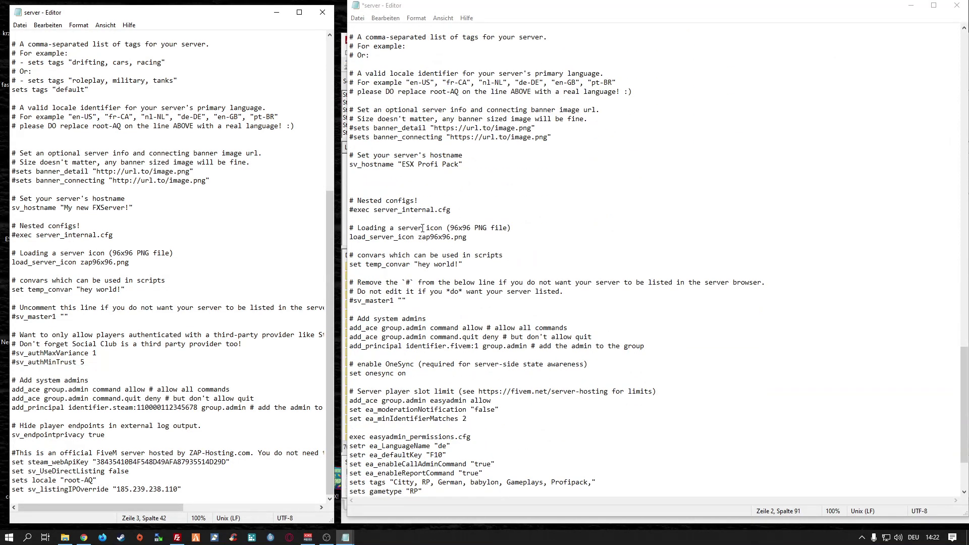